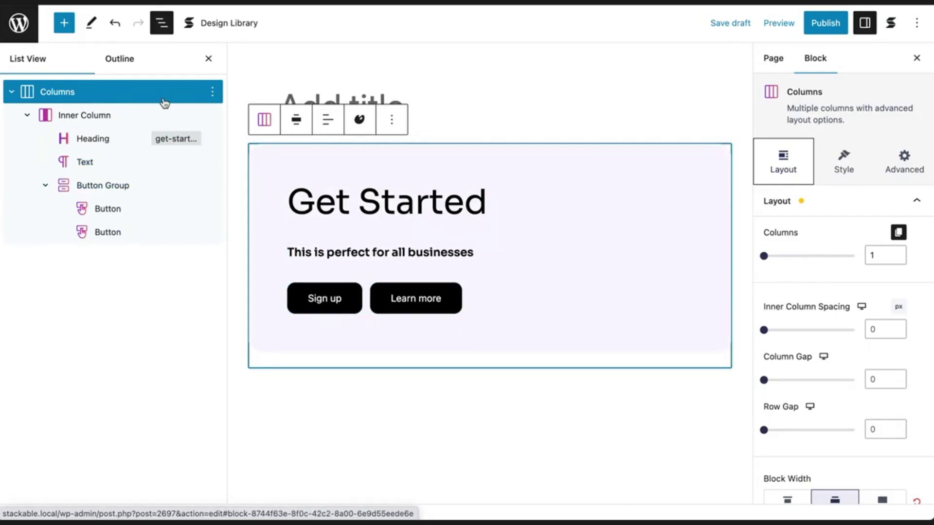
# Select the Inner Column and keep Inner Block Direction Vertical after trying Horizontal.
pyautogui.click(175, 118)
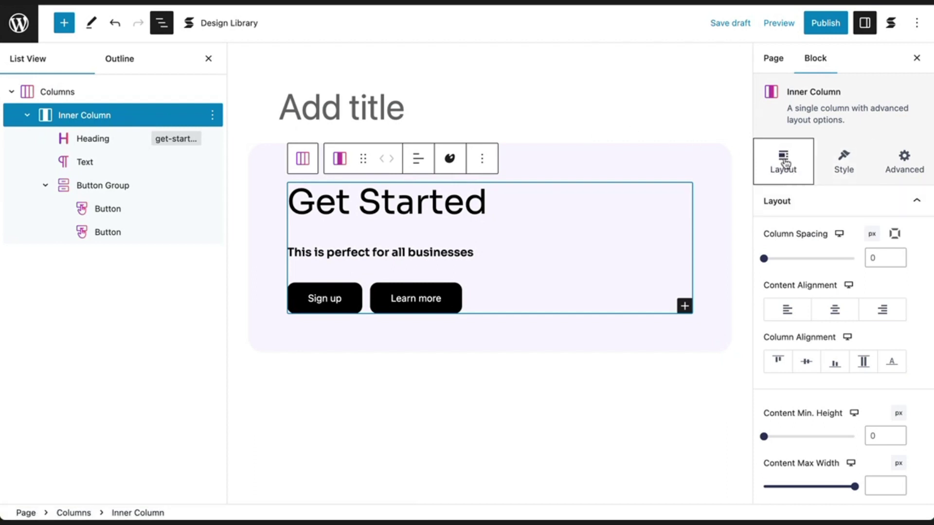
pyautogui.scroll(-10, 785, 164)
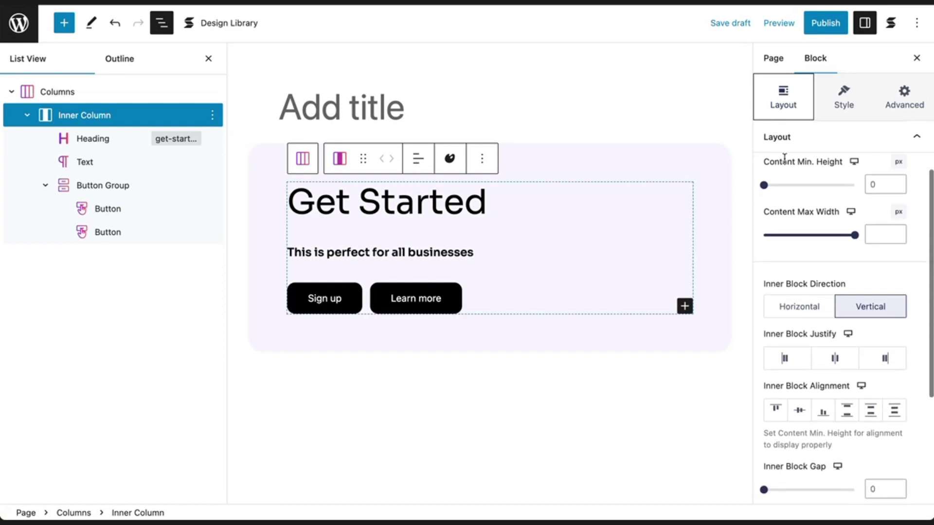
pyautogui.scroll(-1, 786, 163)
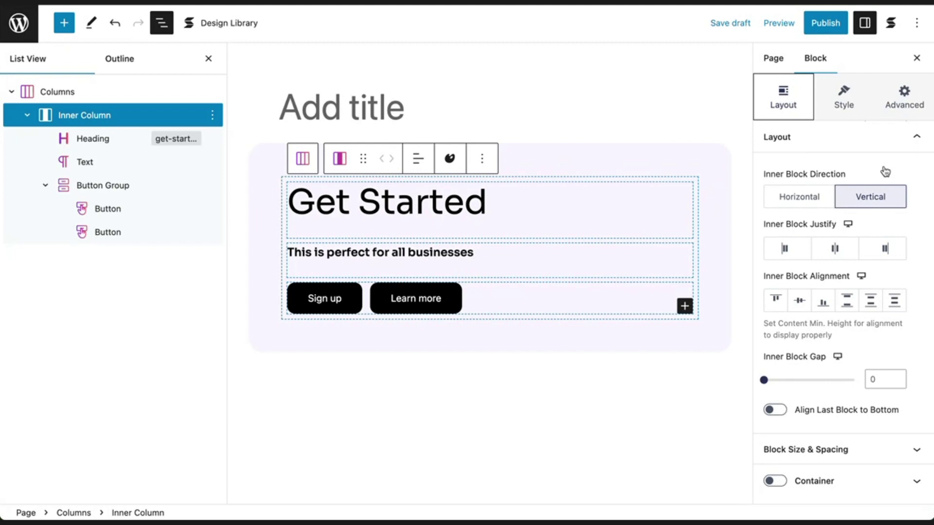
pyautogui.click(818, 194)
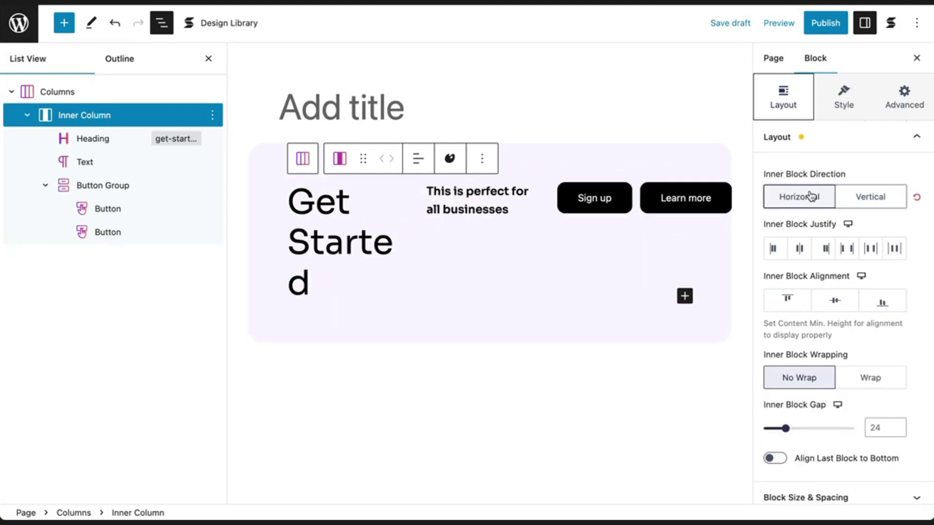
pyautogui.click(870, 197)
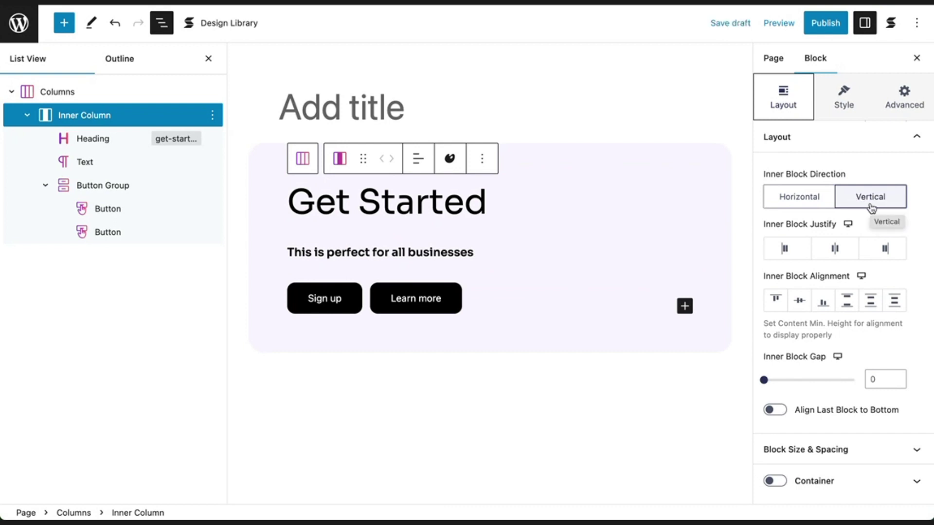
# Set Inner Block Justify to center after trying left and right.
pyautogui.click(785, 249)
pyautogui.click(835, 249)
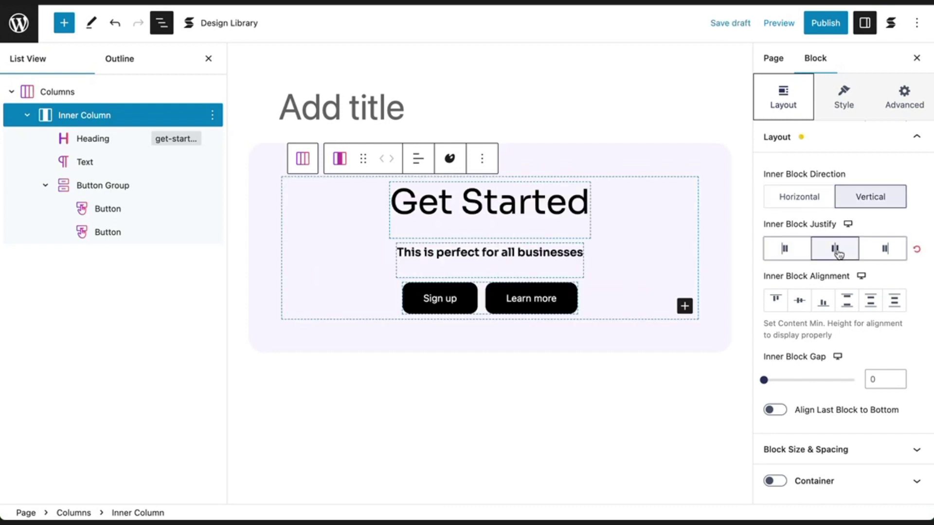
pyautogui.click(878, 250)
pyautogui.click(835, 248)
# Set the inner column's Content Min. Height to about 338 px.
pyautogui.scroll(3, 835, 273)
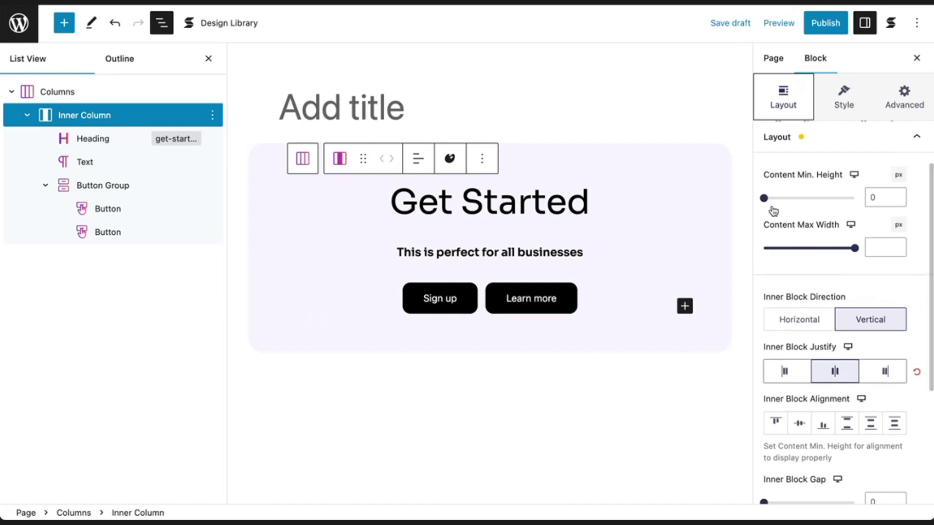
pyautogui.moveTo(764, 199); pyautogui.dragTo(796, 204)
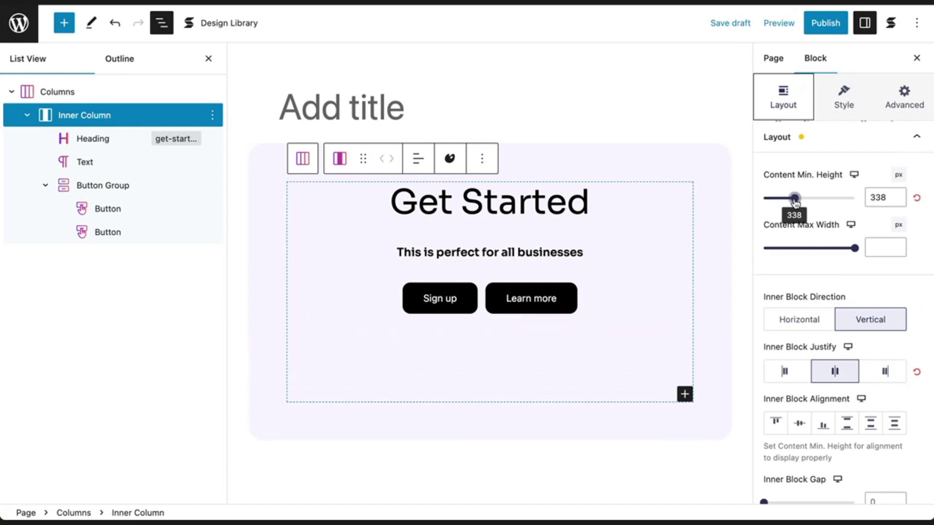
pyautogui.scroll(-3, 796, 203)
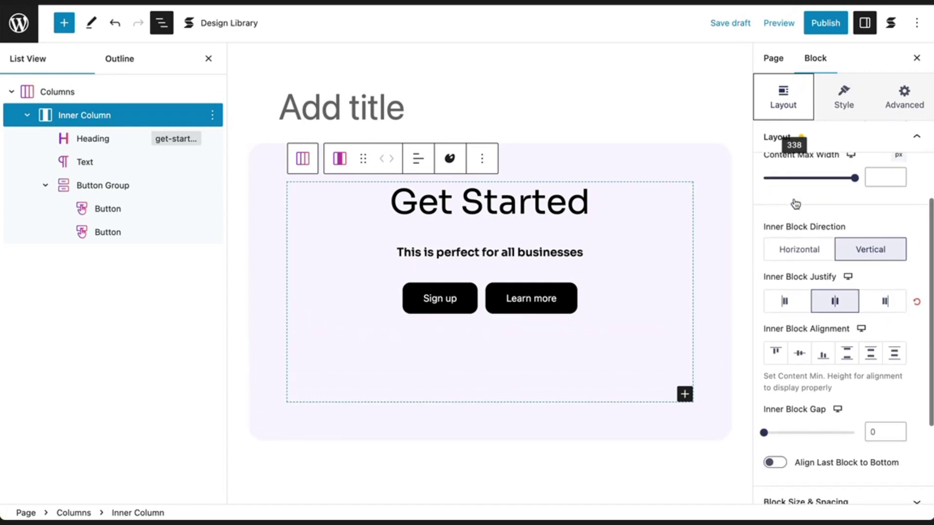
pyautogui.scroll(-2, 796, 204)
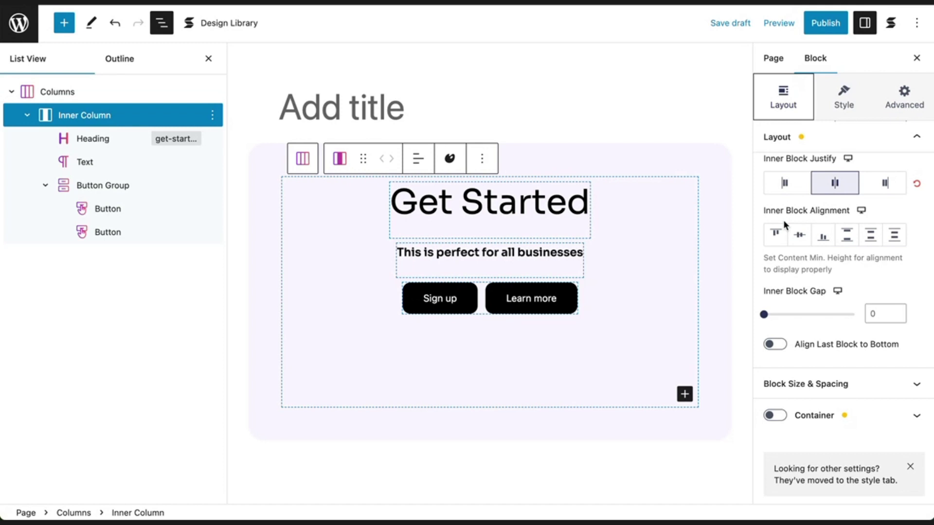
# Set Inner Block Alignment to space-evenly after trying top, middle, bottom, space-between and space-around.
pyautogui.click(777, 236)
pyautogui.click(799, 235)
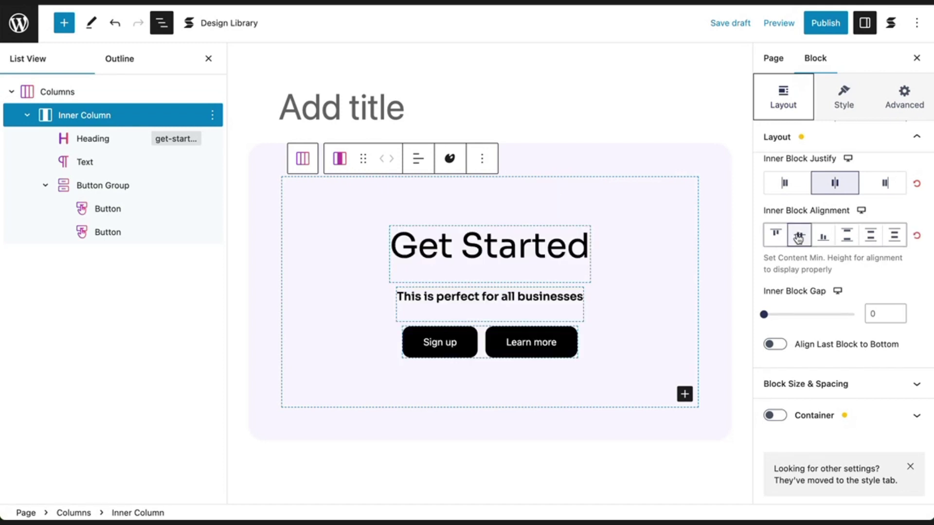
pyautogui.click(822, 237)
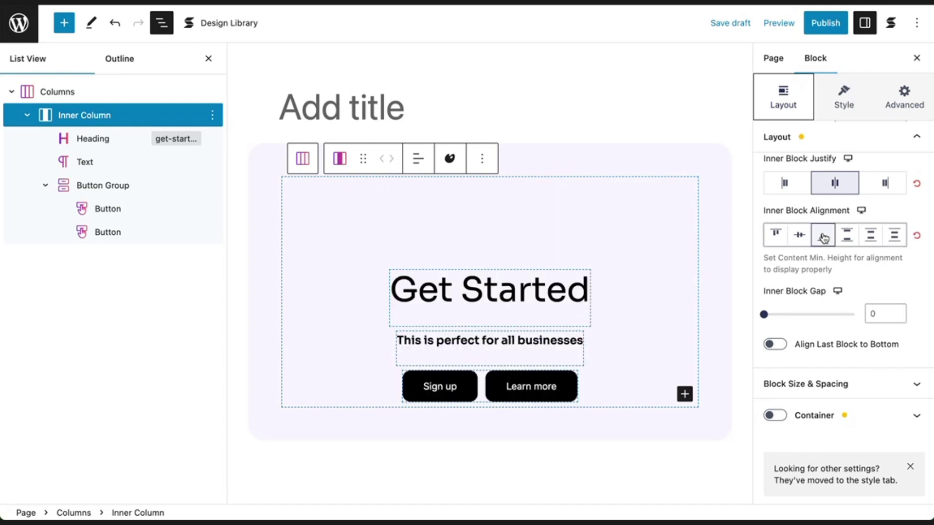
pyautogui.click(847, 236)
pyautogui.click(870, 236)
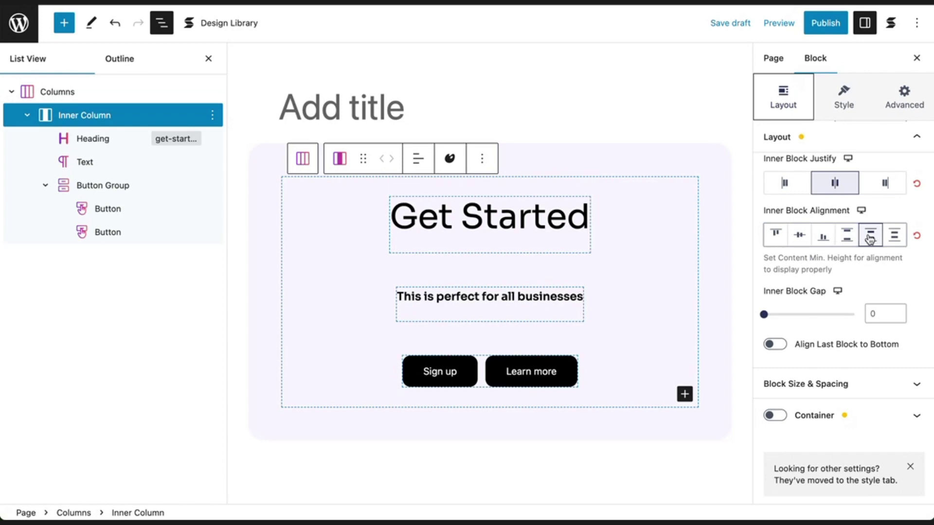
pyautogui.click(894, 237)
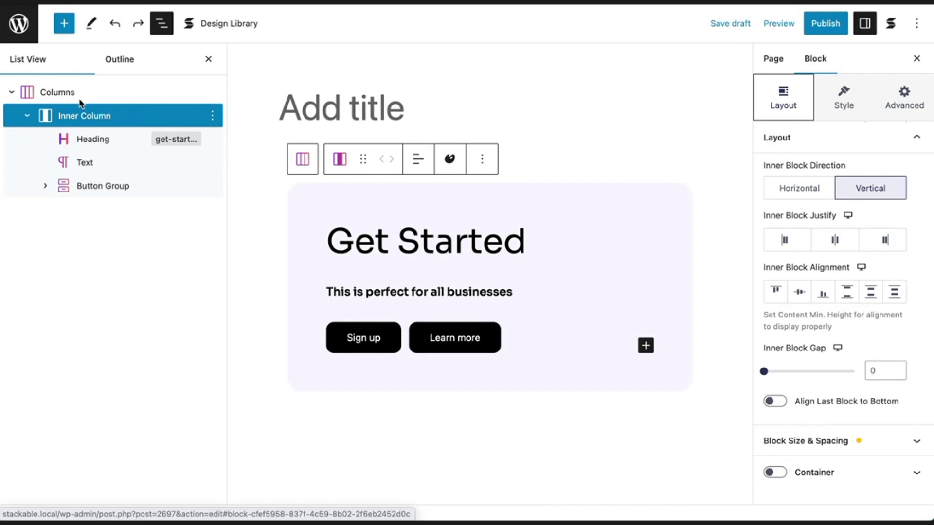
# Give the Columns block 2 columns with a Column Gap of 25.
pyautogui.click(63, 92)
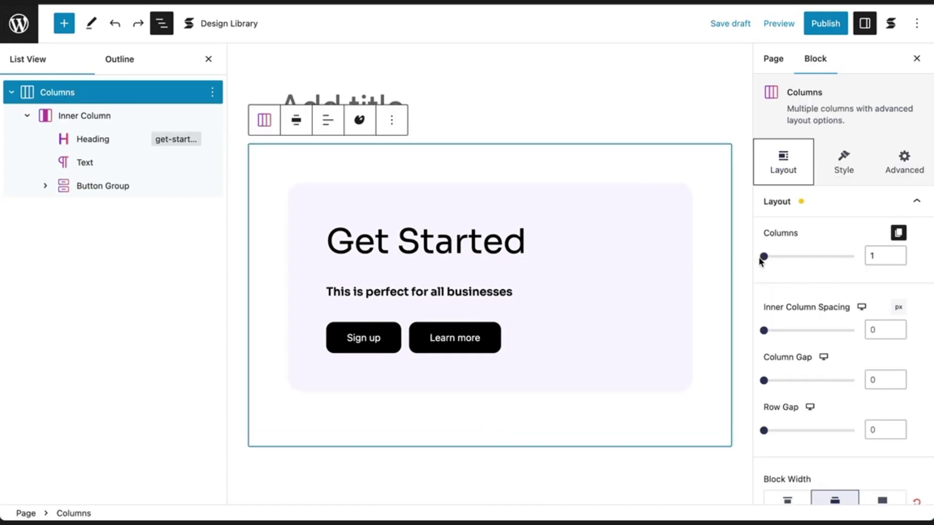
pyautogui.moveTo(764, 260); pyautogui.dragTo(778, 263)
pyautogui.scroll(-4, 778, 260)
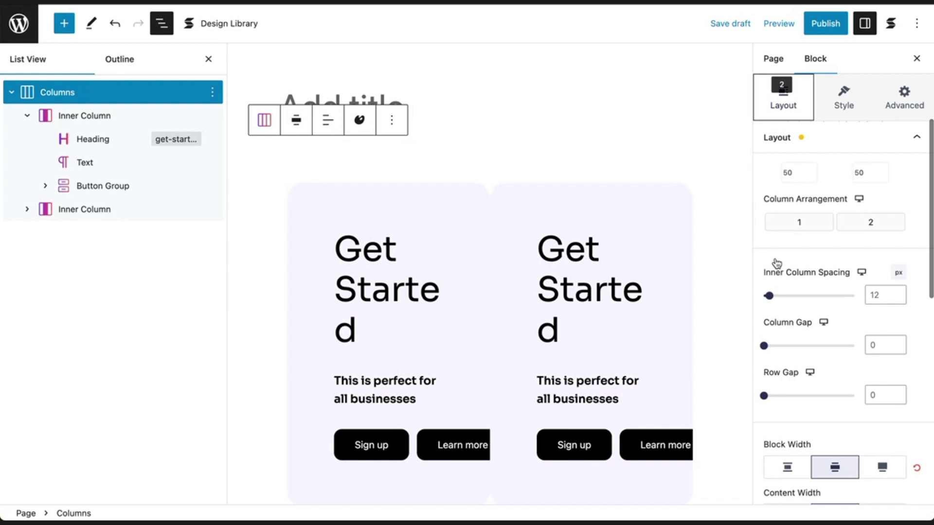
pyautogui.moveTo(766, 345); pyautogui.dragTo(786, 346)
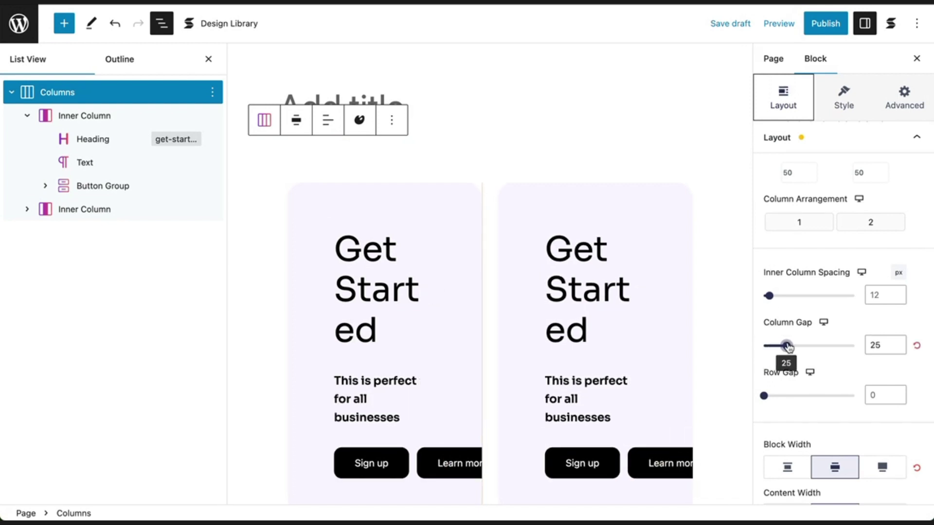
# Paste the sentence twice more at the end of the first column's text.
pyautogui.click(416, 416)
pyautogui.write('This is perfect for all businesses')
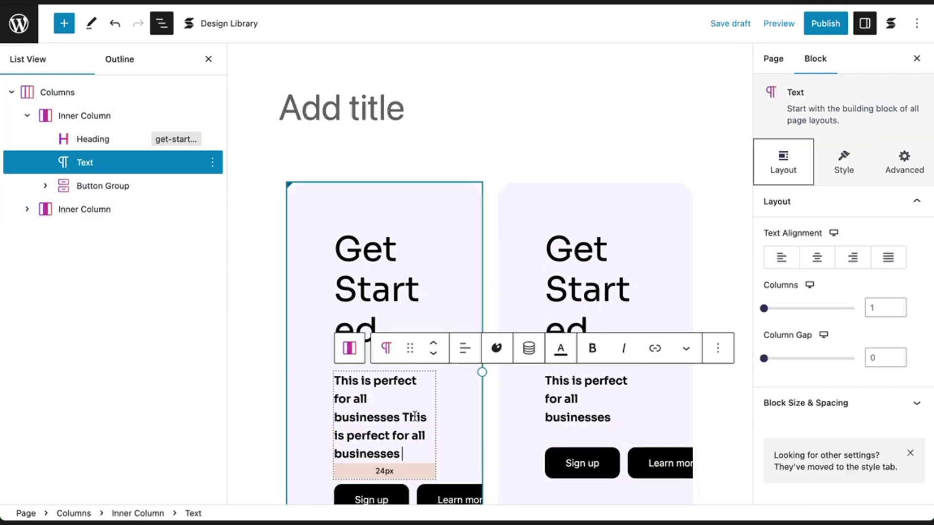
pyautogui.write('This is perfect for all businesses')
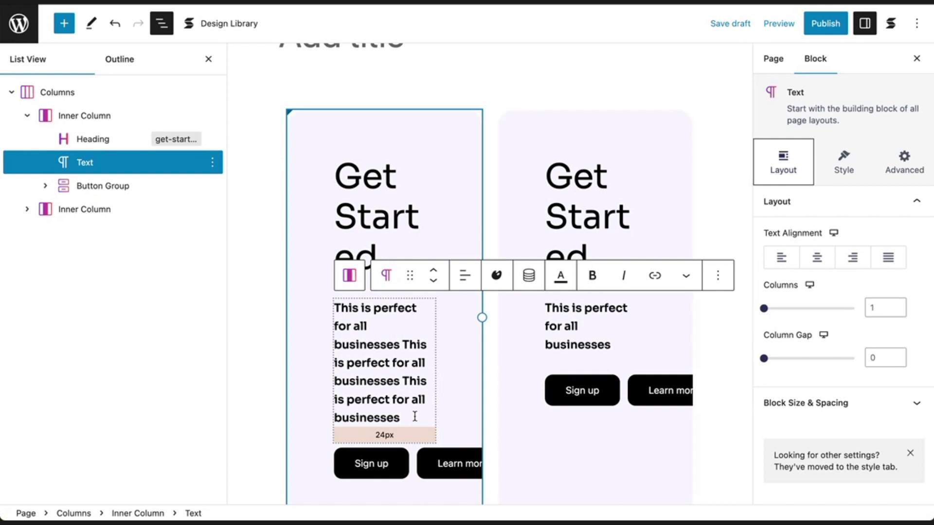
# Enable Align Last Block to Bottom on the second inner column.
pyautogui.click(101, 214)
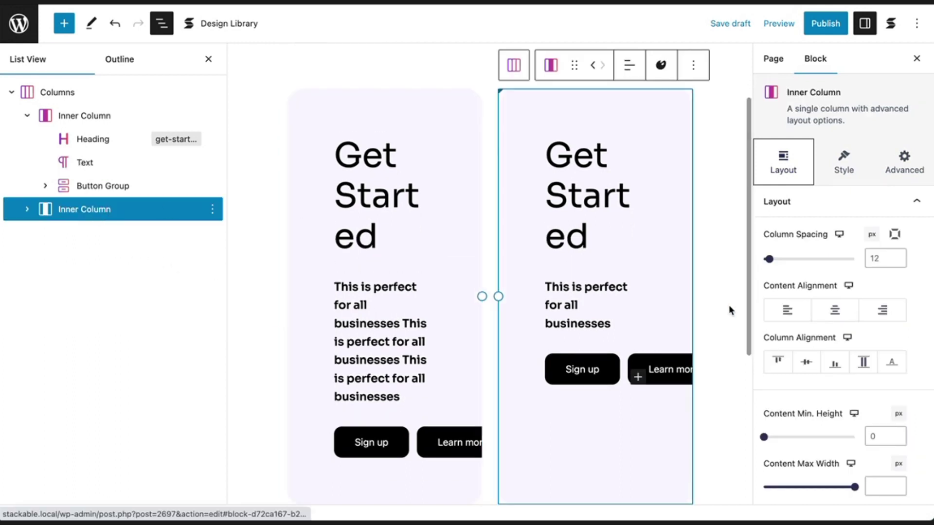
pyautogui.scroll(-2, 835, 323)
pyautogui.scroll(-7, 835, 323)
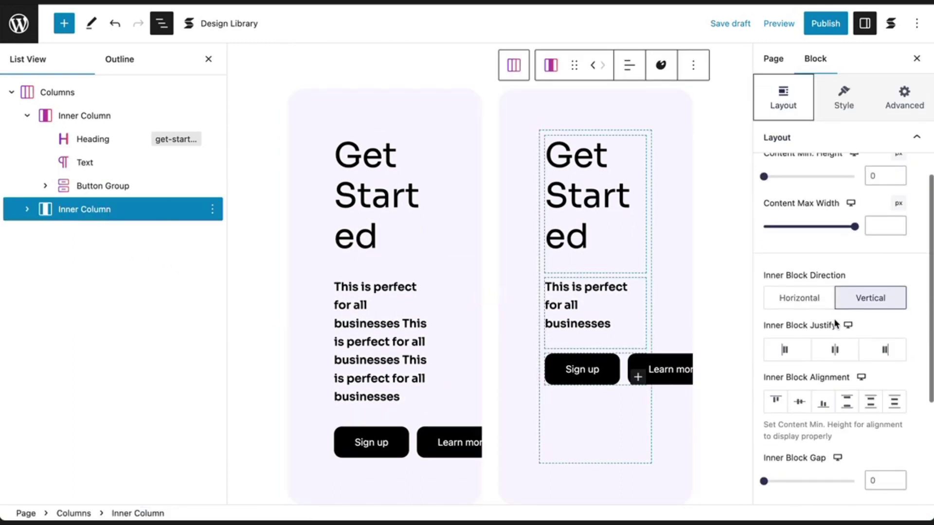
pyautogui.click(785, 357)
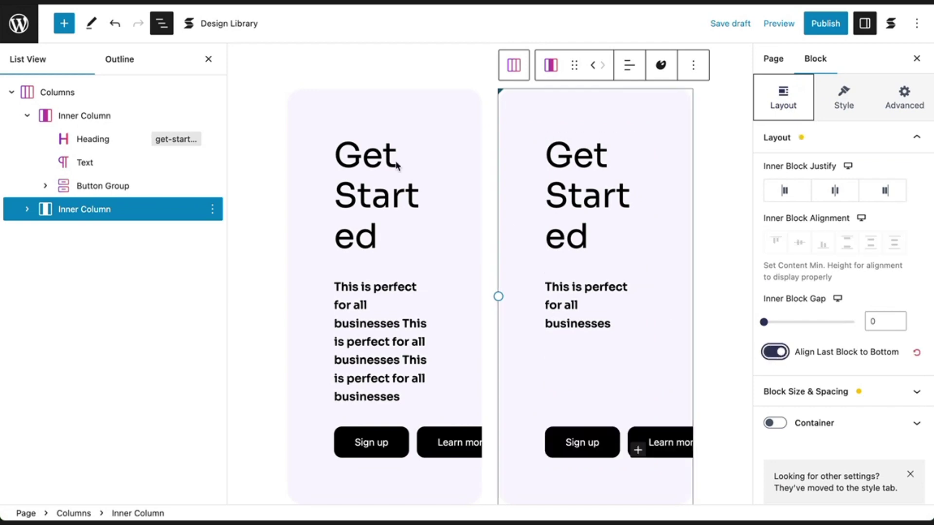
pyautogui.click(208, 59)
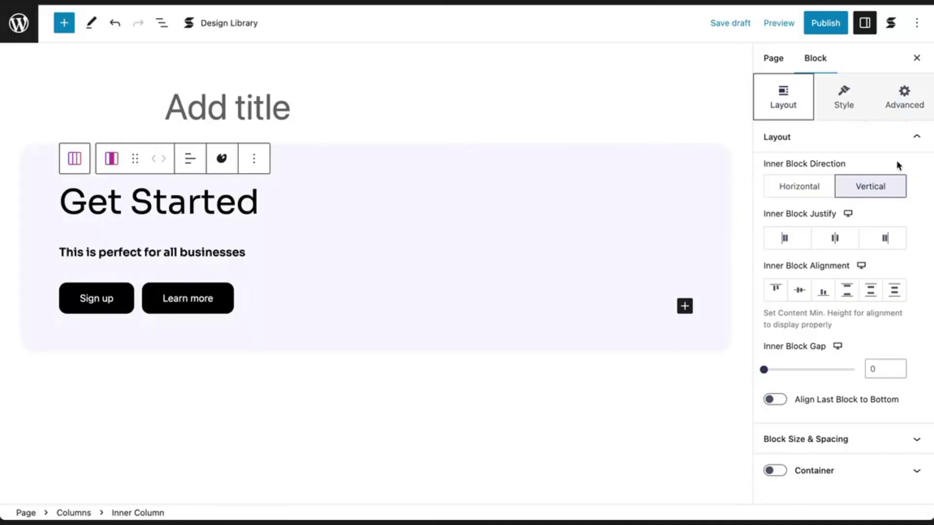
# Lay the card's content in a horizontal row with Inner Block Justify set to space-evenly.
pyautogui.click(809, 193)
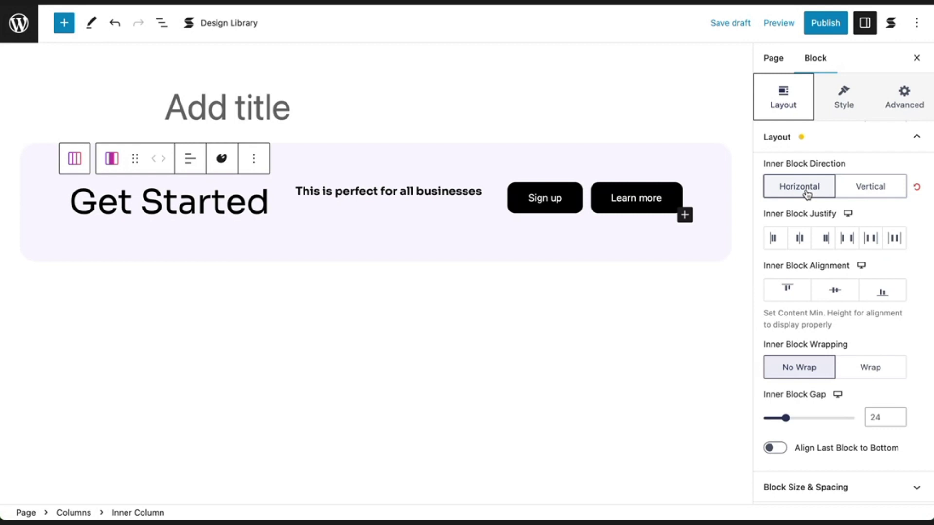
pyautogui.click(775, 238)
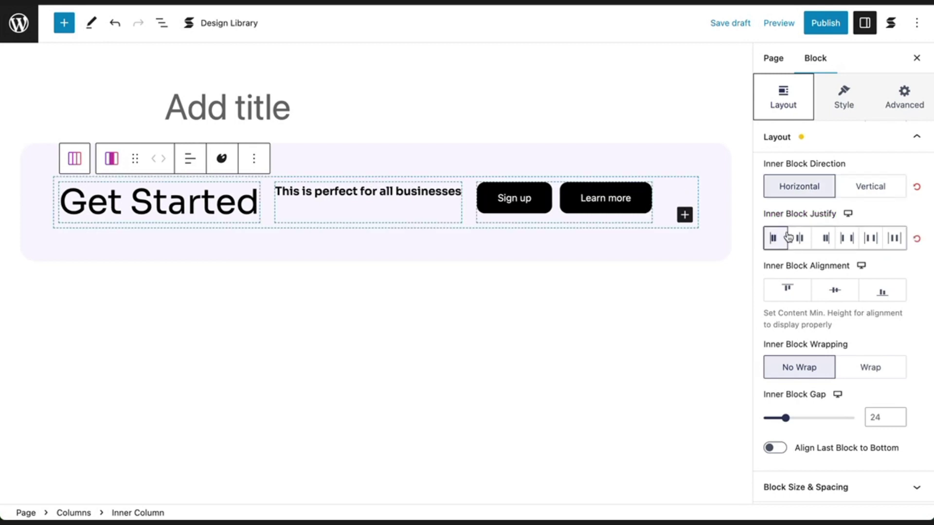
pyautogui.click(800, 238)
pyautogui.click(823, 238)
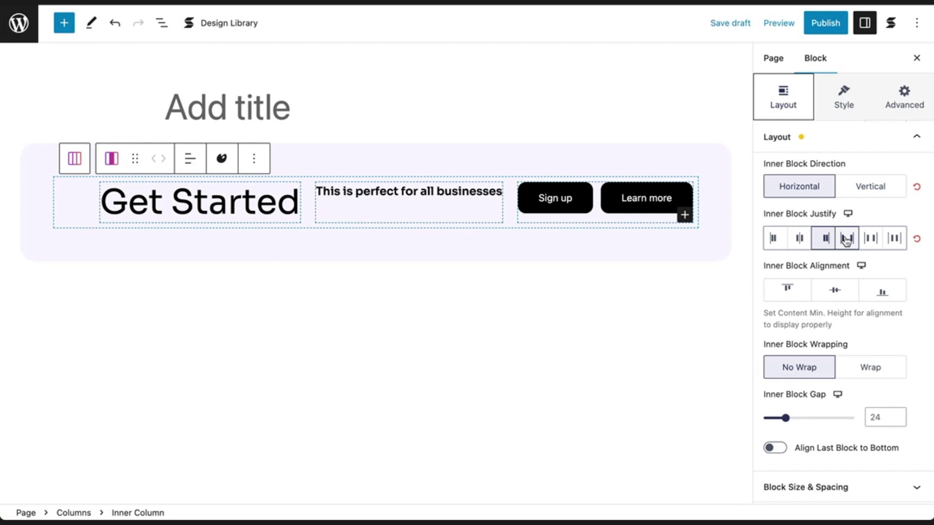
pyautogui.click(846, 240)
pyautogui.click(866, 241)
pyautogui.click(895, 239)
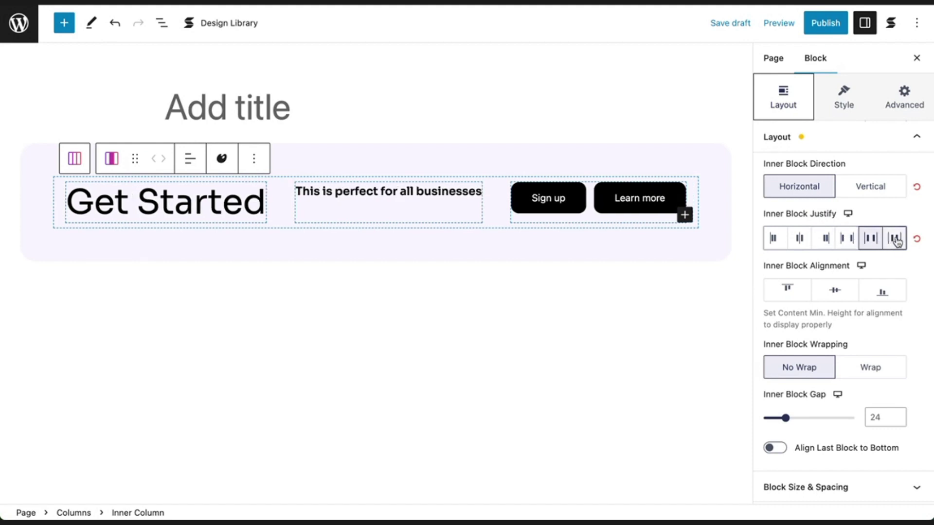
pyautogui.scroll(3, 896, 240)
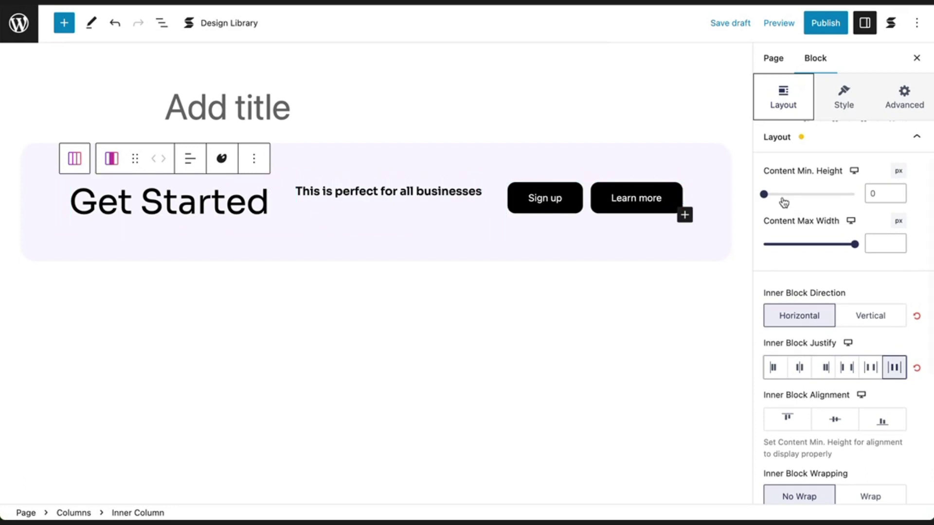
# Set Content Min. Height to 248 px and Inner Block Alignment to Middle.
pyautogui.moveTo(765, 195); pyautogui.dragTo(787, 195)
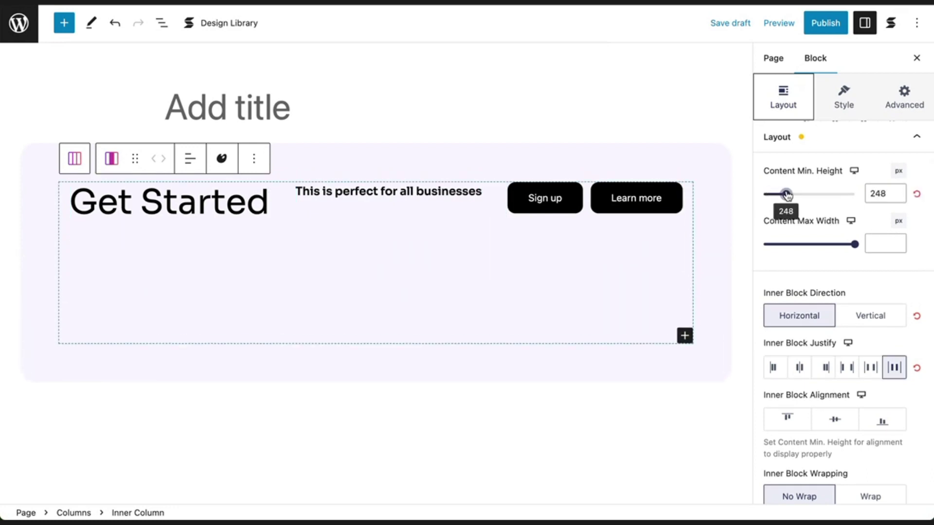
pyautogui.scroll(-5, 788, 195)
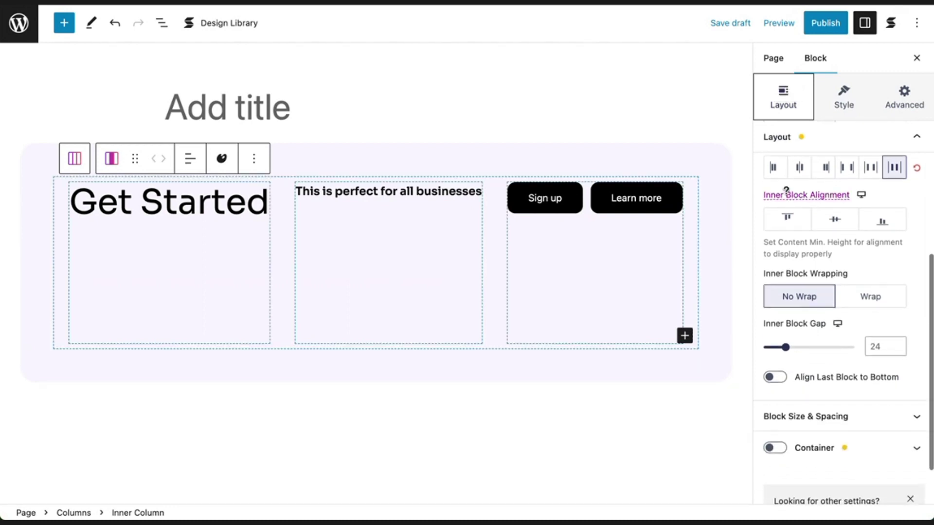
pyautogui.click(788, 220)
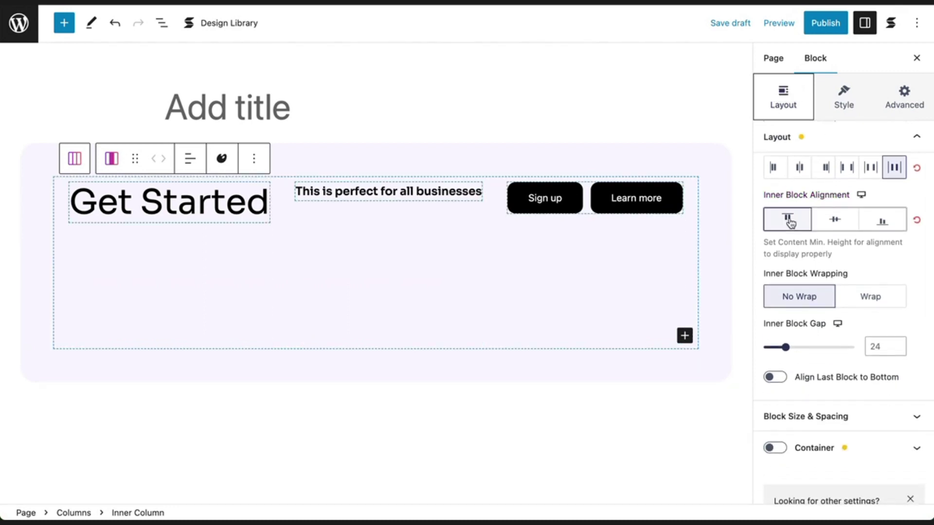
pyautogui.click(818, 224)
pyautogui.click(881, 224)
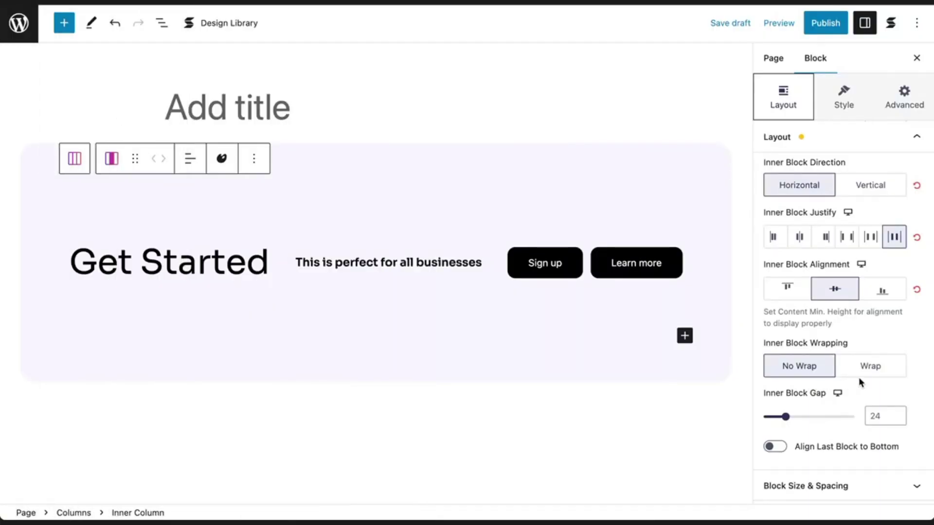
pyautogui.click(861, 264)
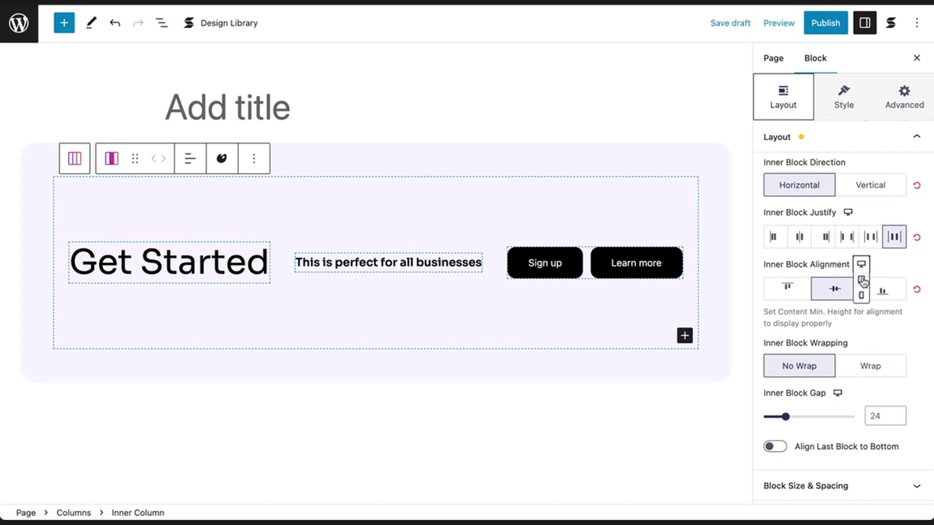
# For Tablet, set Inner Block Wrapping to Wrap with a 36 px Inner Block Row Gap.
pyautogui.click(862, 282)
pyautogui.scroll(-6, 862, 276)
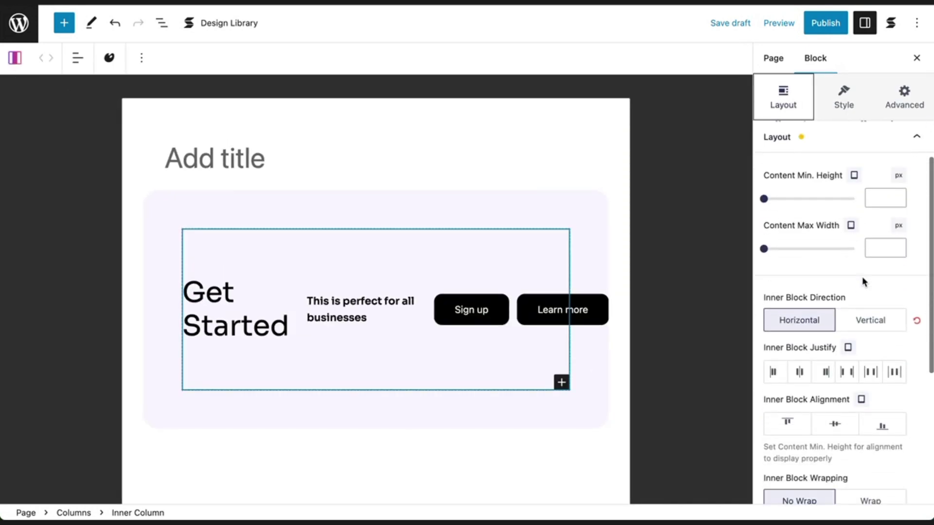
pyautogui.click(878, 379)
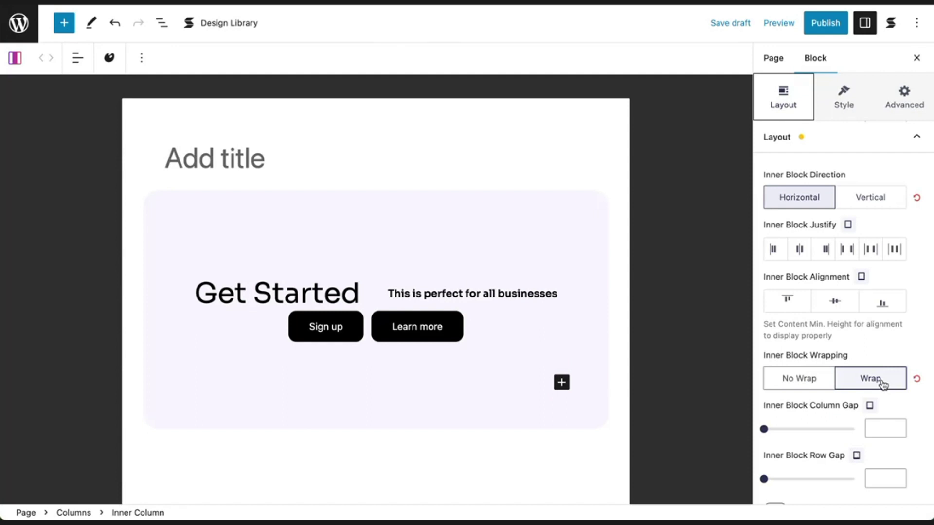
pyautogui.scroll(-3, 882, 385)
pyautogui.click(766, 382)
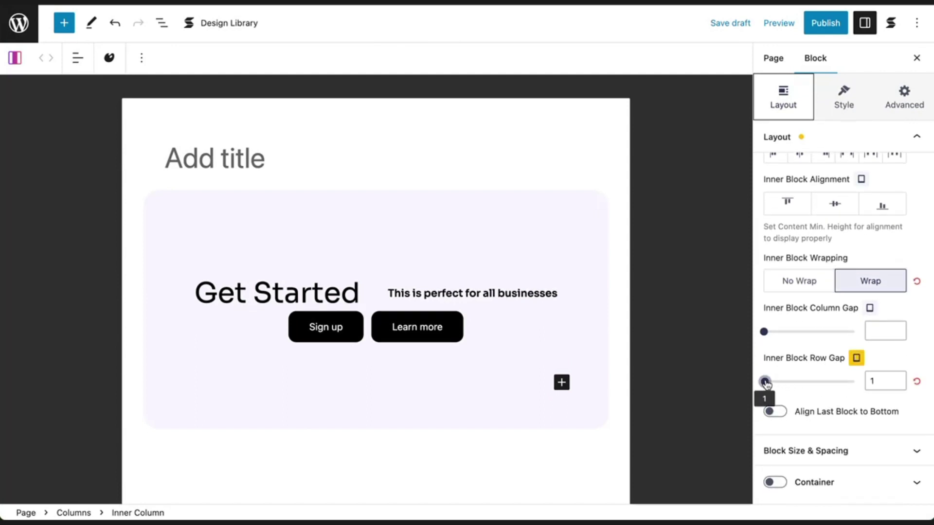
pyautogui.moveTo(766, 384); pyautogui.dragTo(798, 385)
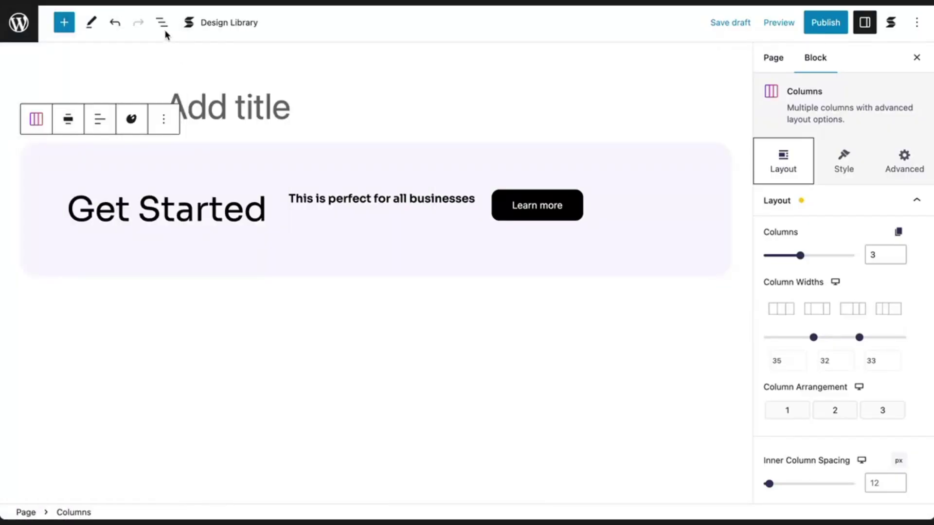
# Expand Columns and its three inner columns in List View to reveal the Heading, Text and Button.
pyautogui.click(163, 32)
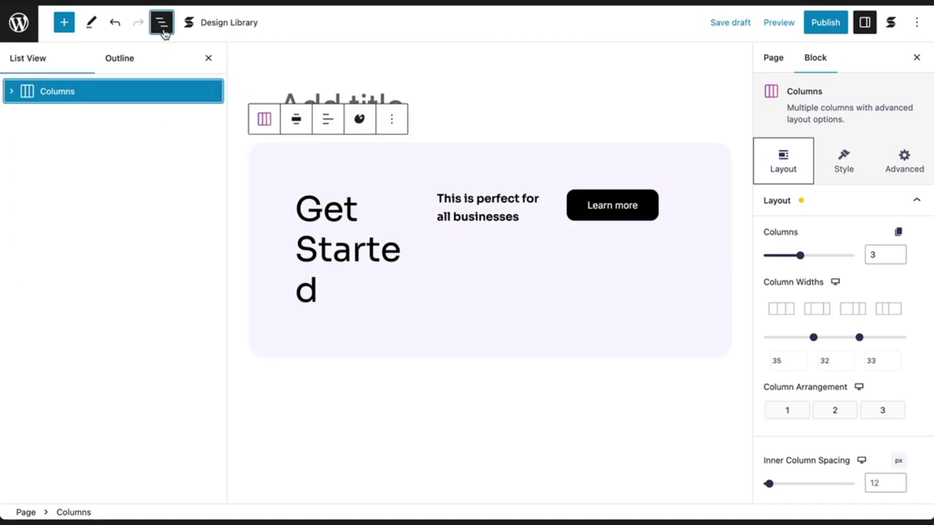
pyautogui.click(9, 96)
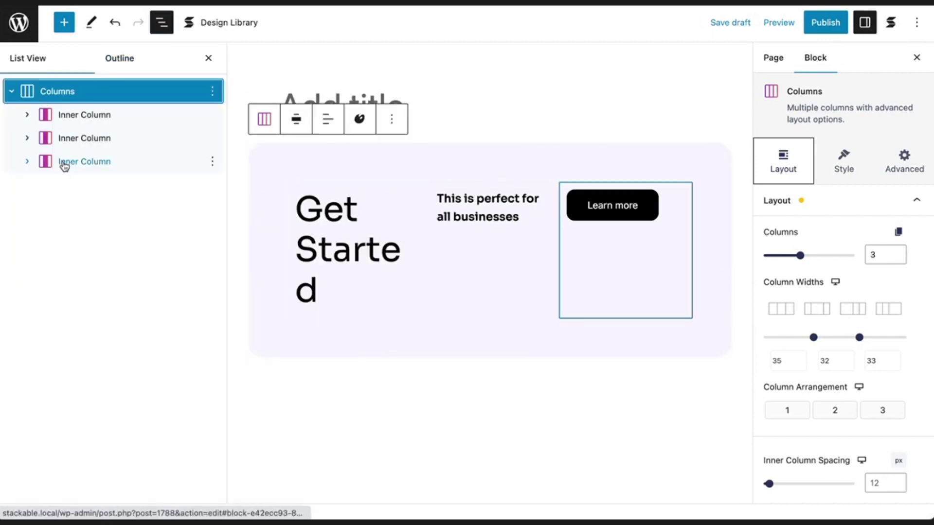
pyautogui.click(27, 116)
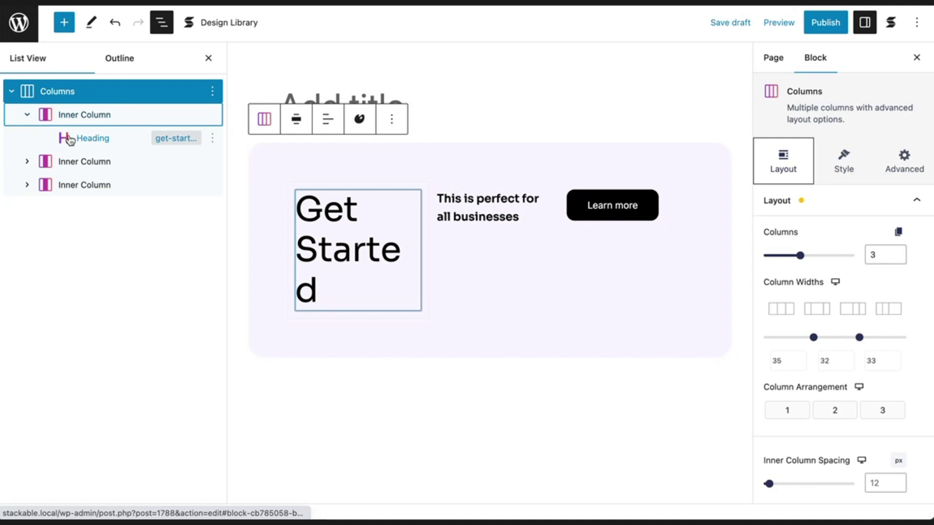
pyautogui.click(28, 162)
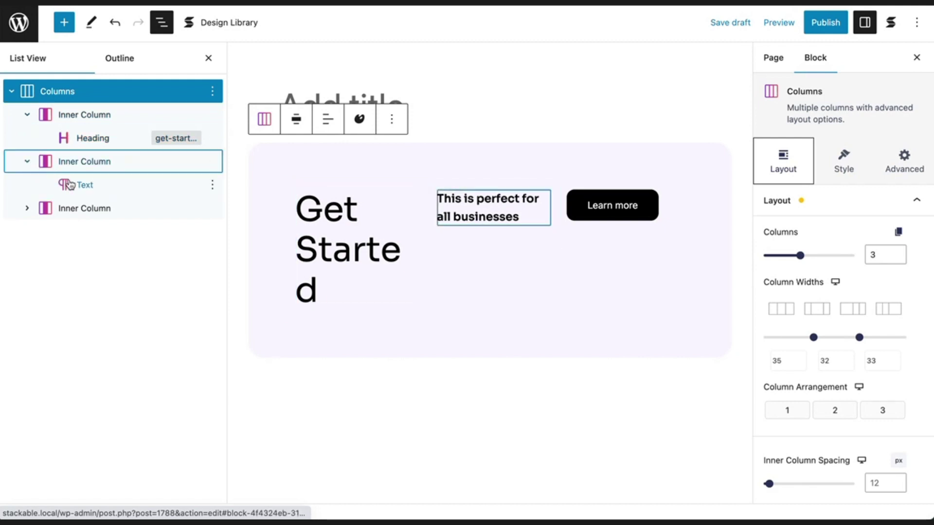
pyautogui.click(28, 208)
pyautogui.click(46, 232)
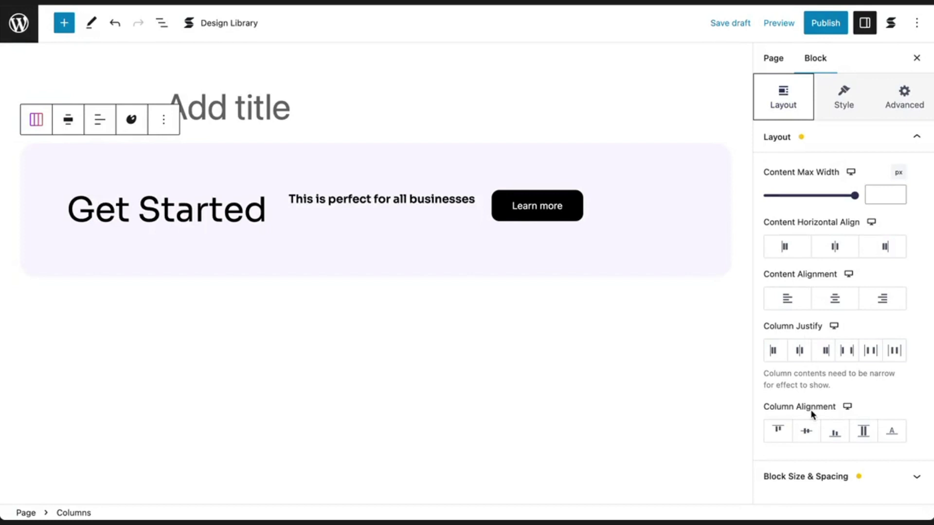
# Set Column Justify to space-evenly after trying start, center, end and space-between.
pyautogui.click(774, 352)
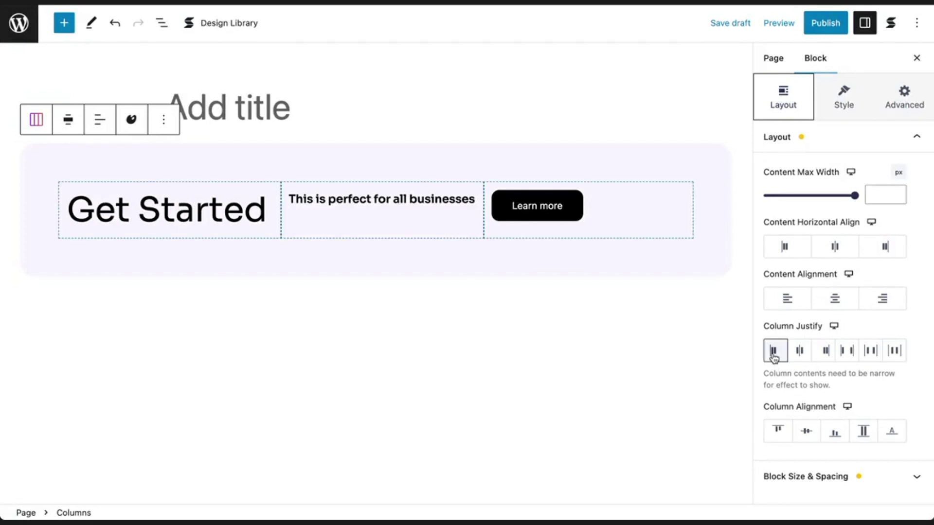
pyautogui.click(799, 351)
pyautogui.click(825, 352)
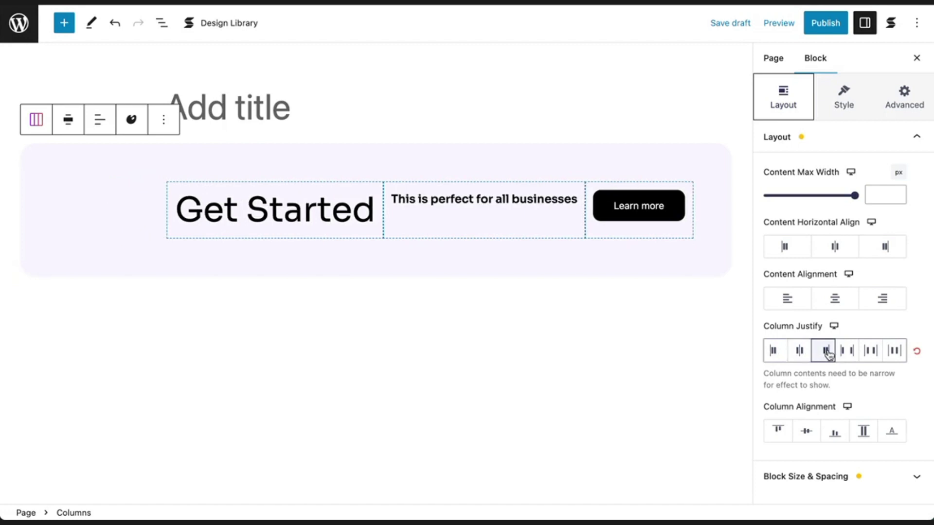
pyautogui.click(847, 351)
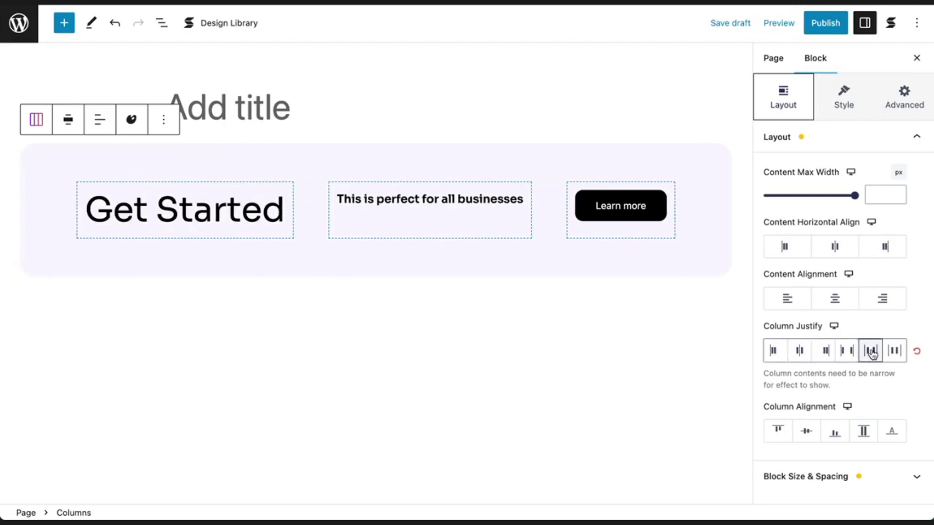
pyautogui.click(894, 351)
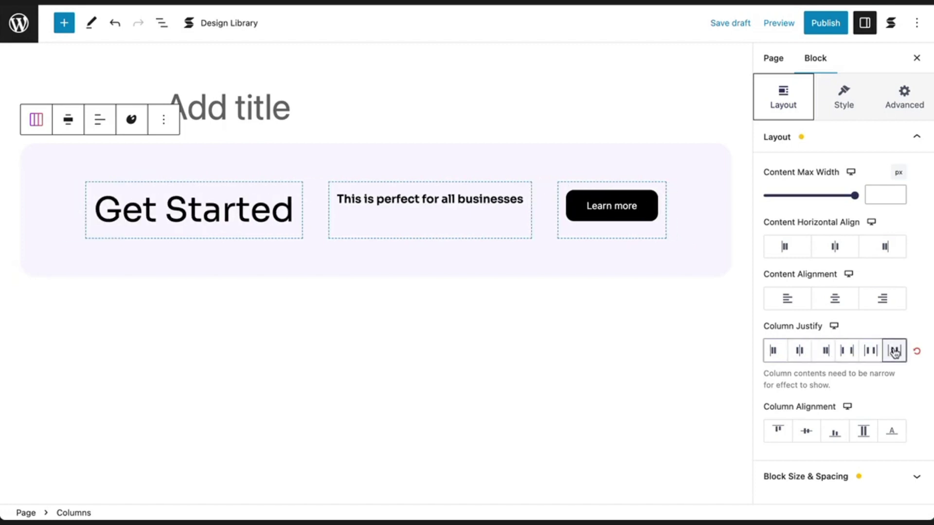
# Set Column Alignment to Center after trying top, bottom, stretch and baseline.
pyautogui.click(776, 430)
pyautogui.click(804, 431)
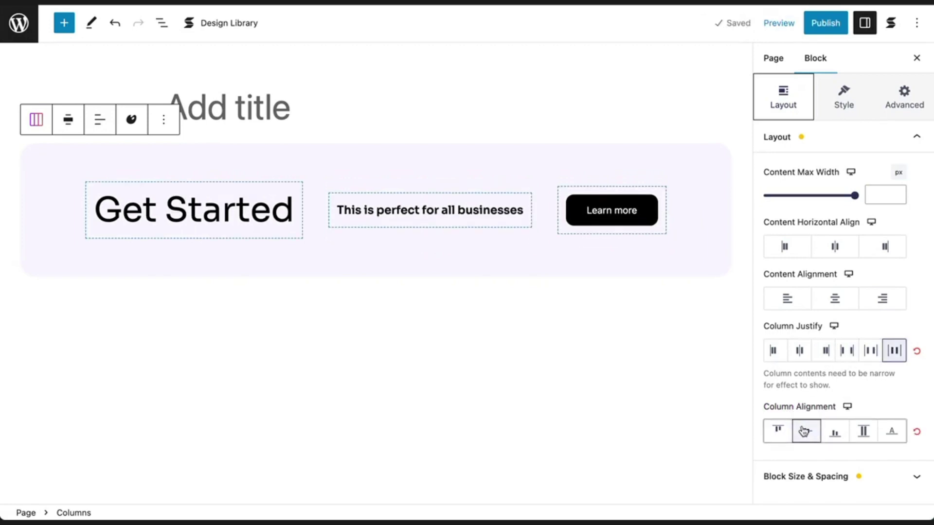
pyautogui.click(835, 432)
pyautogui.click(864, 431)
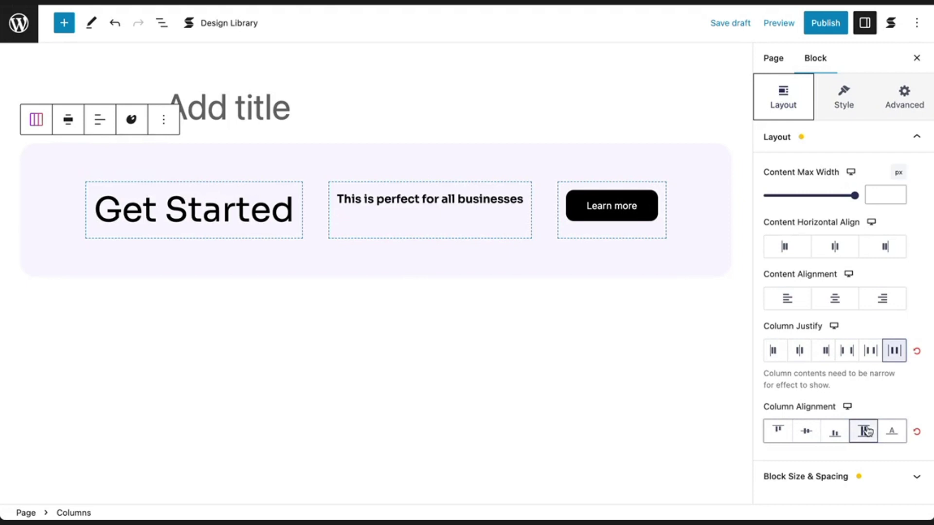
pyautogui.click(893, 433)
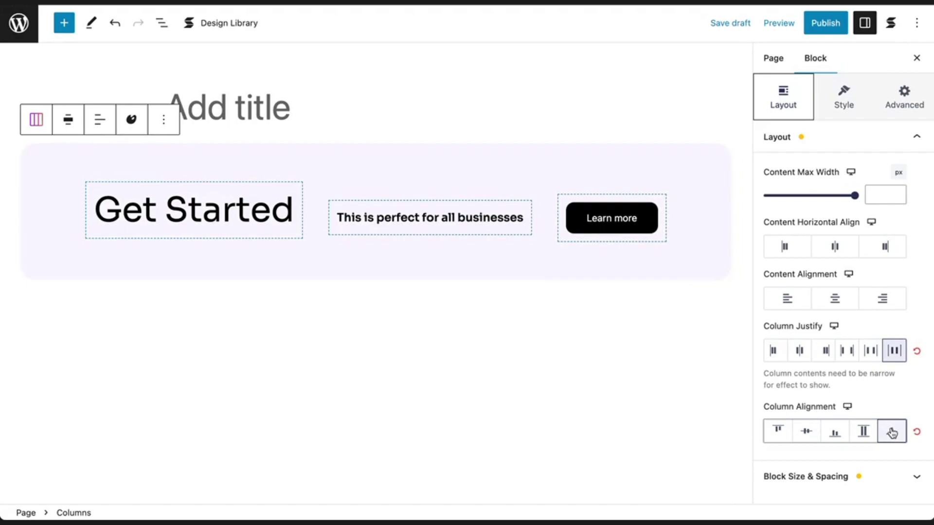
pyautogui.click(806, 431)
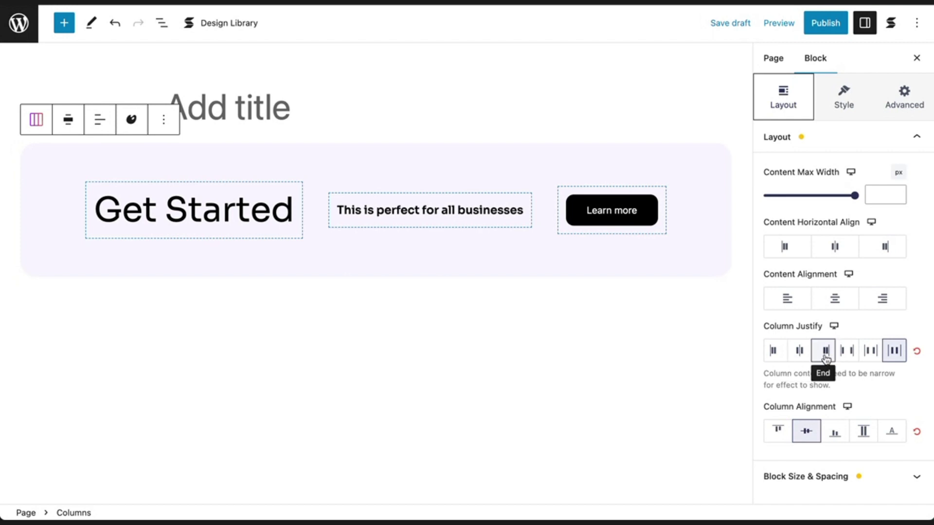
pyautogui.click(847, 358)
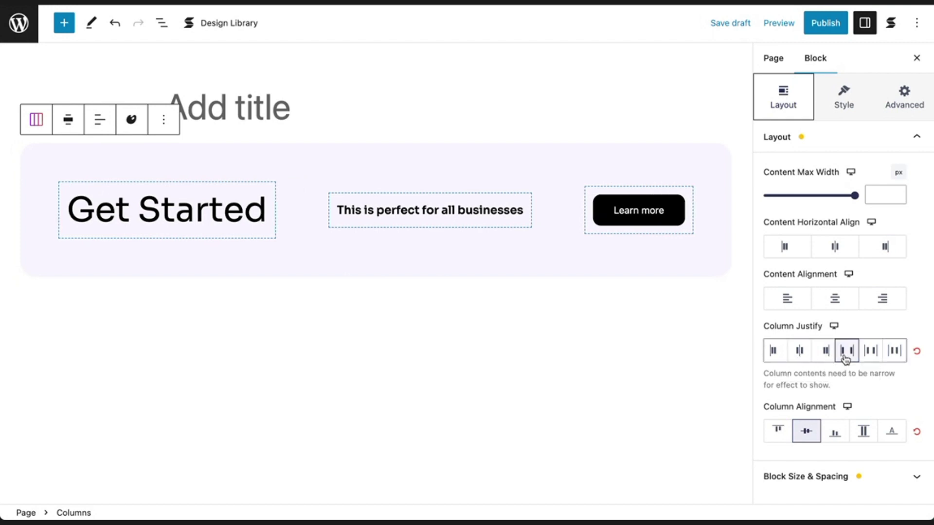
pyautogui.click(871, 358)
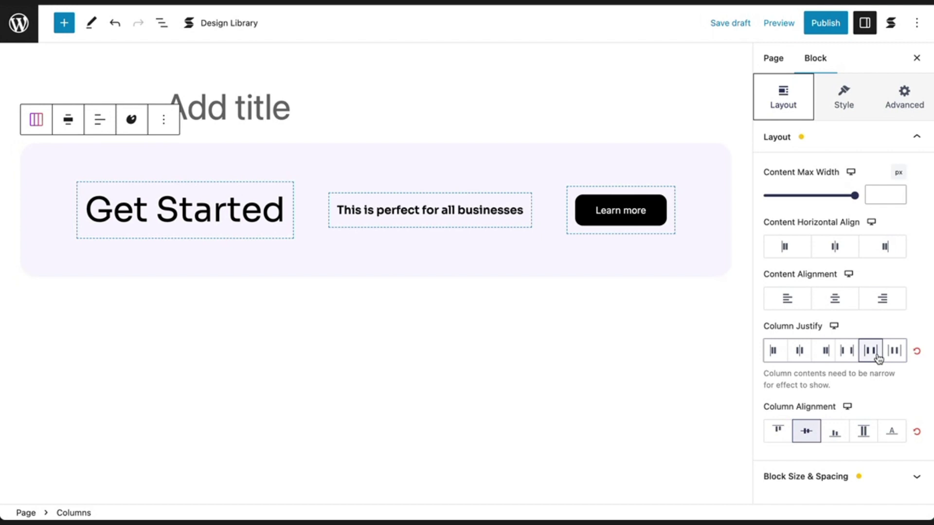
pyautogui.click(893, 357)
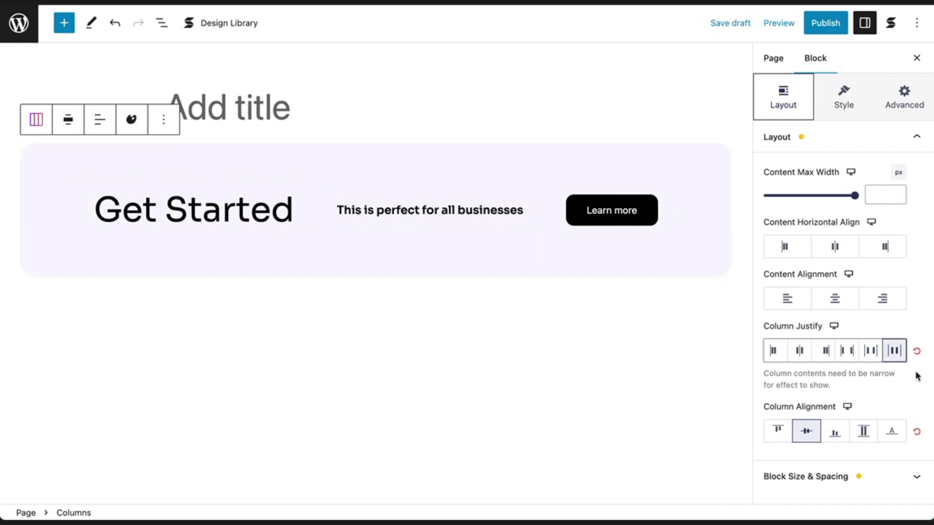